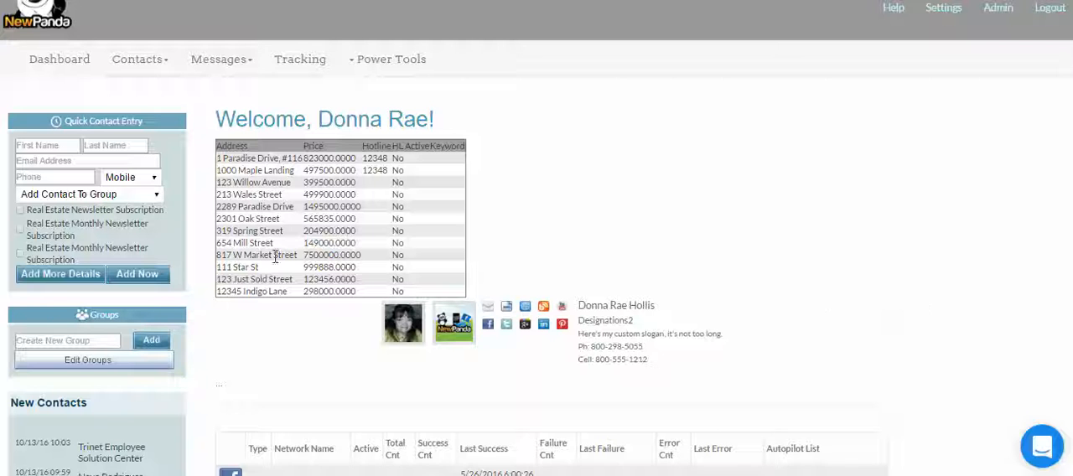
Create a new email message from scratch with a blank canvas.
{"action": "left_click", "coordinate": [255, 67]}
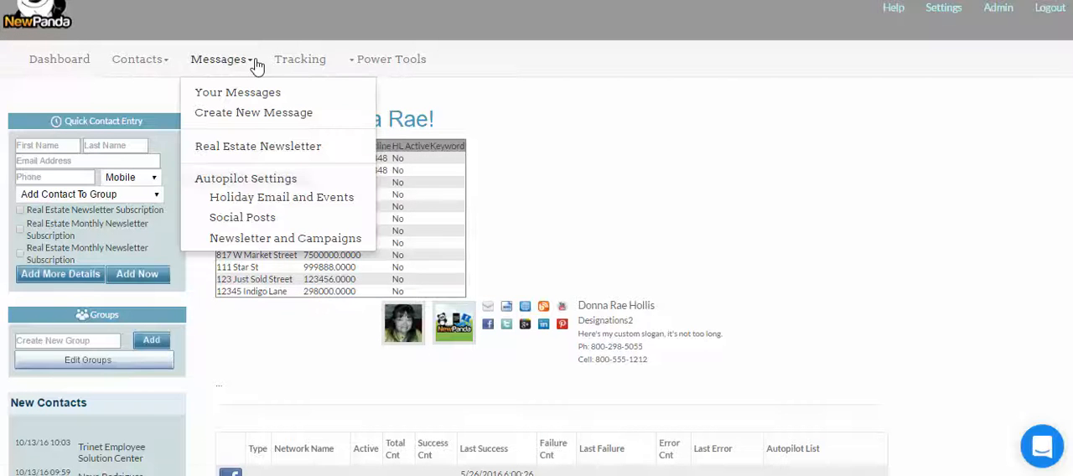
{"action": "left_click", "coordinate": [239, 112]}
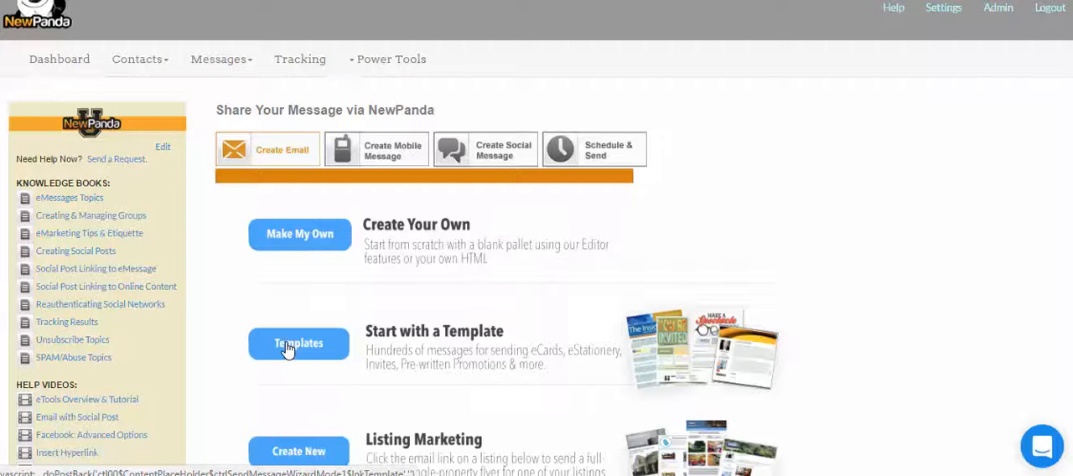
{"action": "left_click", "coordinate": [294, 240]}
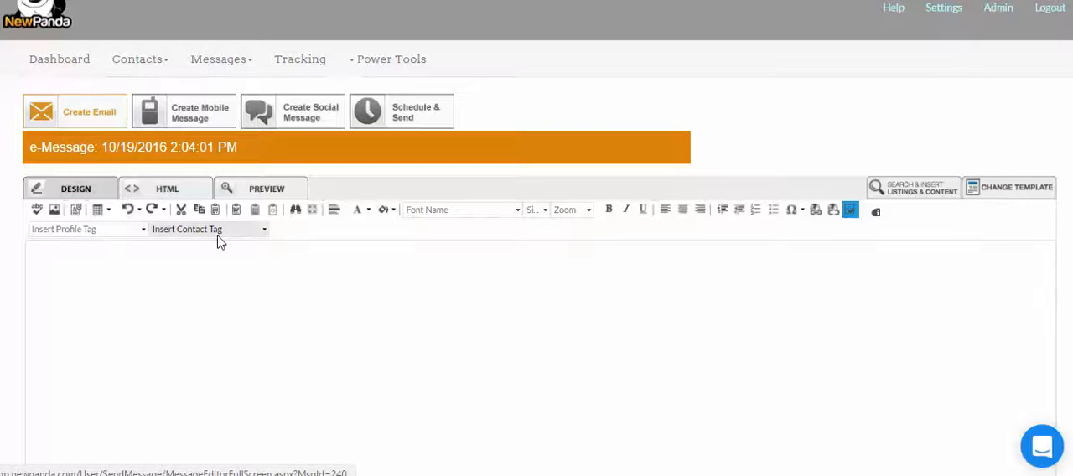
Browse the available profile tags and contact tags that can be inserted into the message.
{"action": "left_click", "coordinate": [145, 233]}
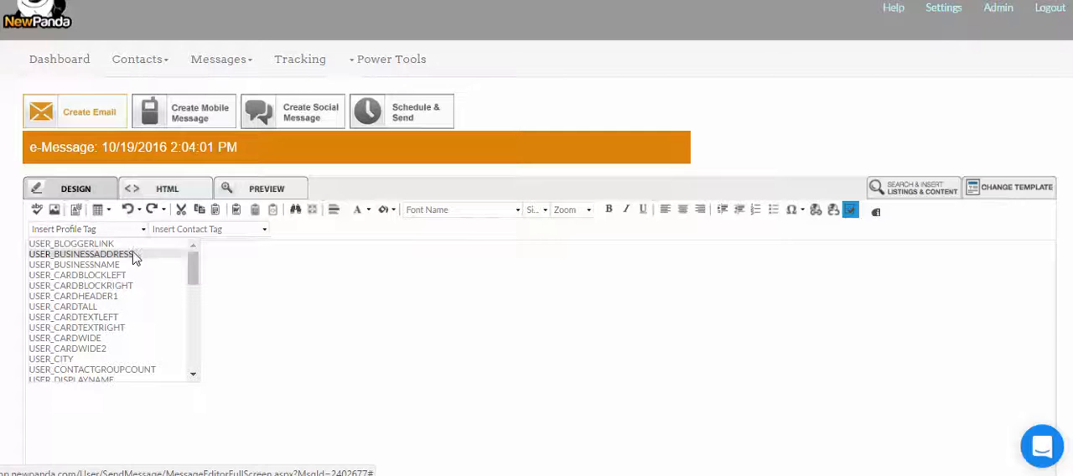
{"action": "mouse_move", "coordinate": [195, 274]}
{"action": "left_mouse_down"}
{"action": "mouse_move", "coordinate": [199, 364]}
{"action": "mouse_move", "coordinate": [192, 271]}
{"action": "left_mouse_up"}
{"action": "left_click", "coordinate": [247, 270]}
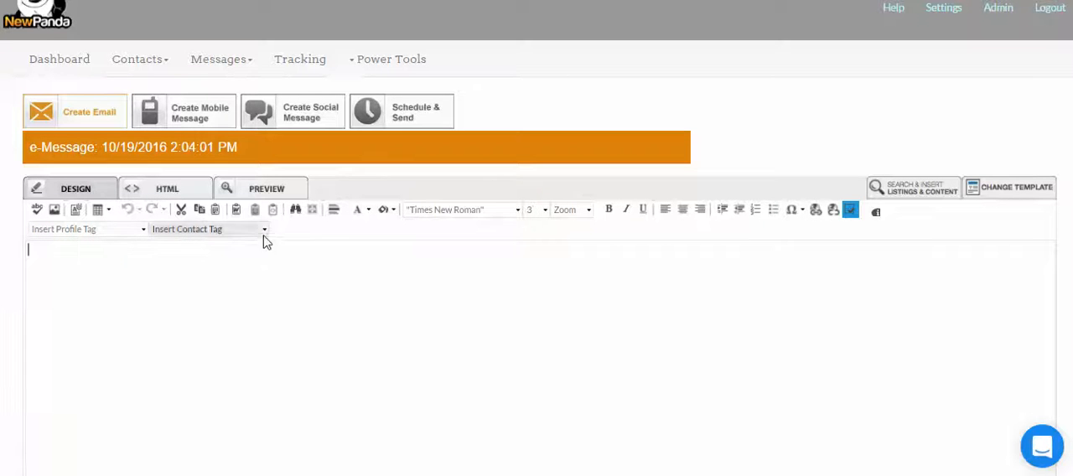
{"action": "left_click", "coordinate": [265, 230]}
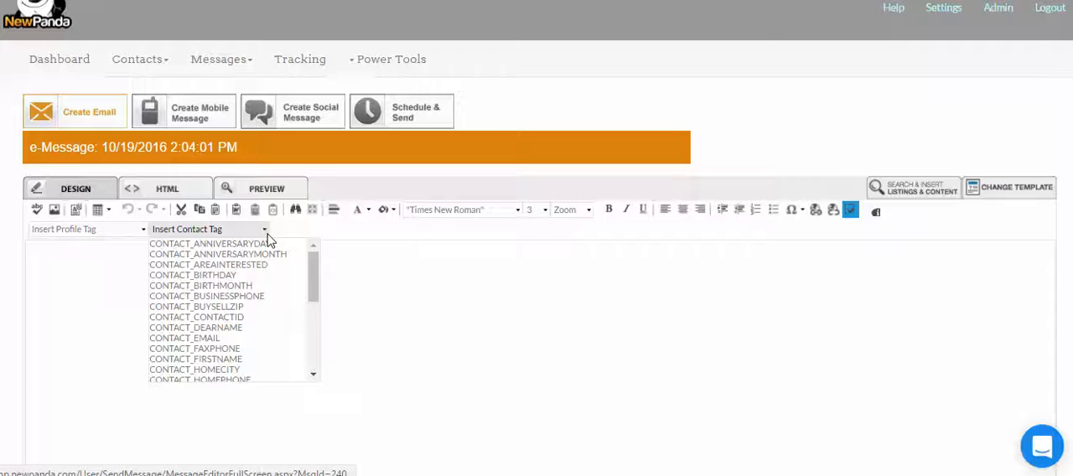
{"action": "left_click_drag", "start_coordinate": [311, 268], "coordinate": [317, 340]}
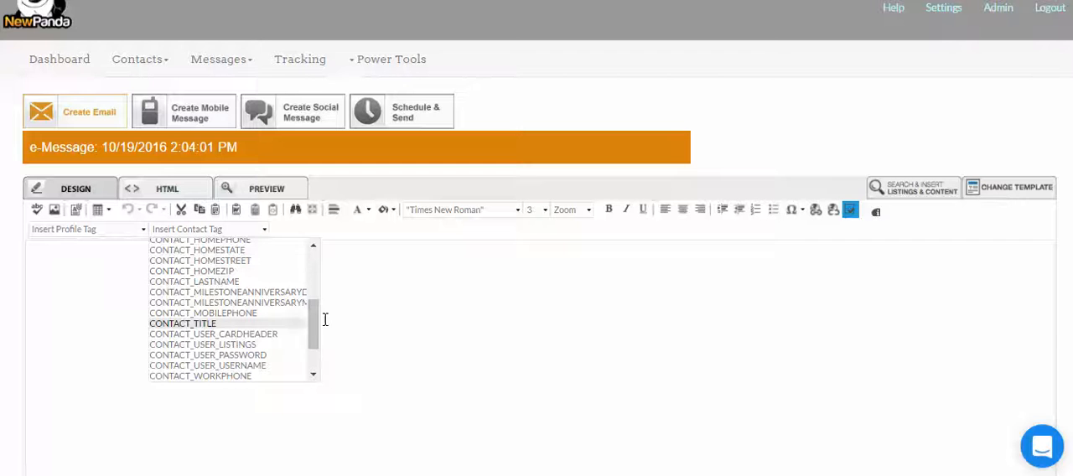
{"action": "left_click_drag", "start_coordinate": [314, 335], "coordinate": [311, 252]}
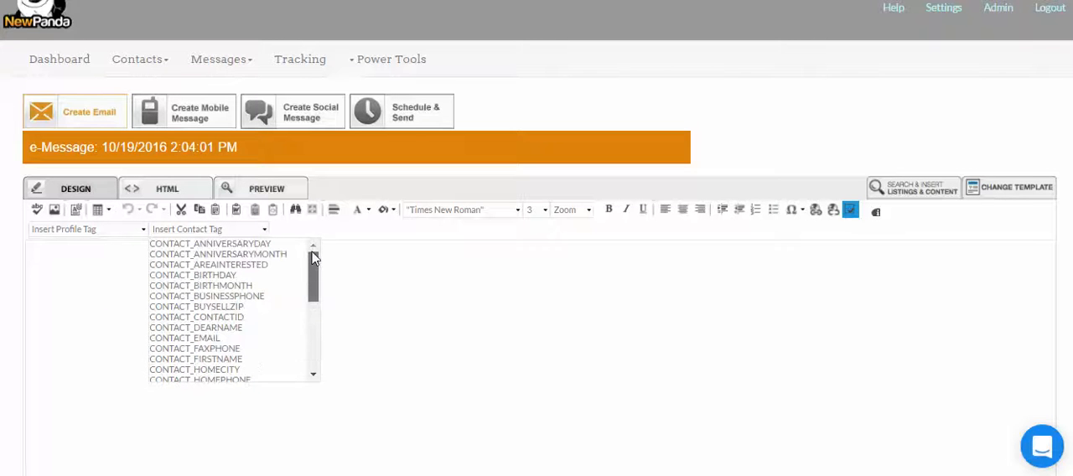
{"action": "left_click", "coordinate": [402, 292]}
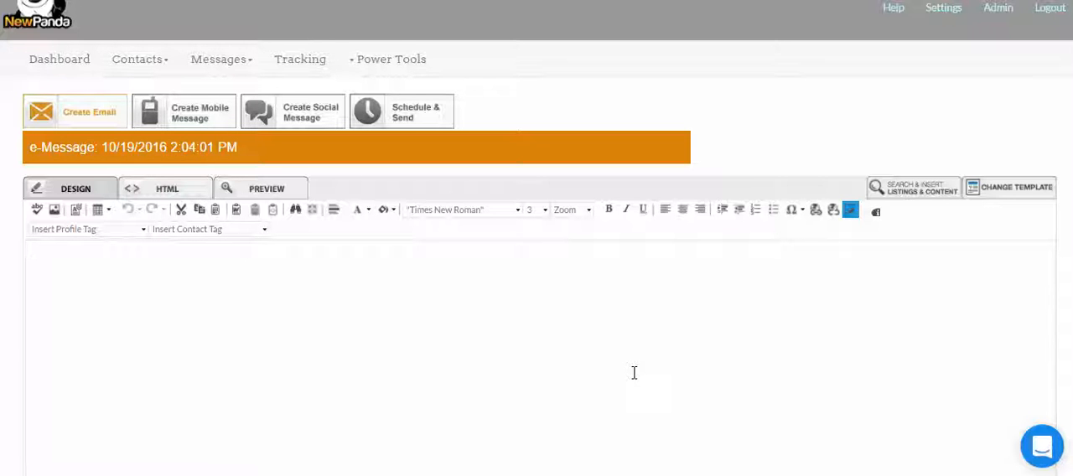
Write the greeting "Dear" followed by the CONTACT_DEARNAME contact tag and a comma.
{"action": "type", "text": "Dear"}
{"action": "left_click", "coordinate": [263, 230]}
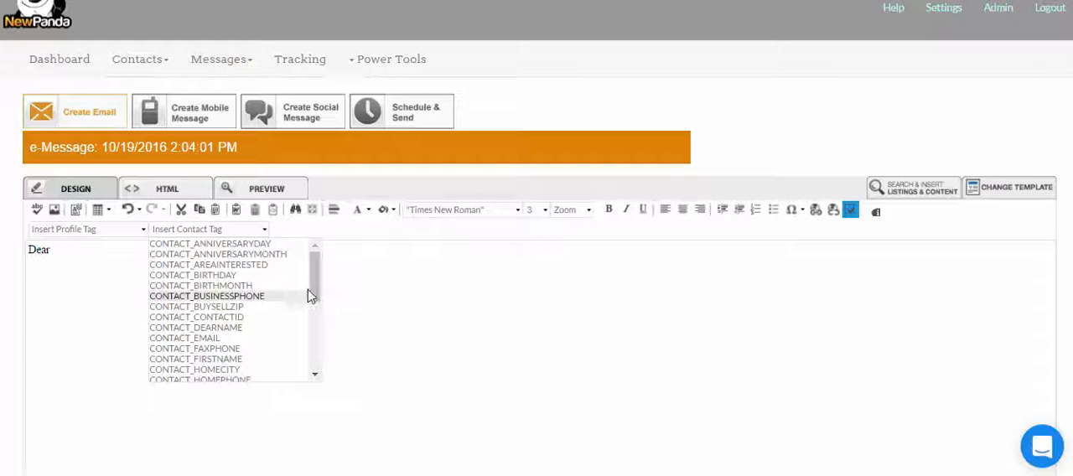
{"action": "left_click_drag", "start_coordinate": [314, 289], "coordinate": [327, 311]}
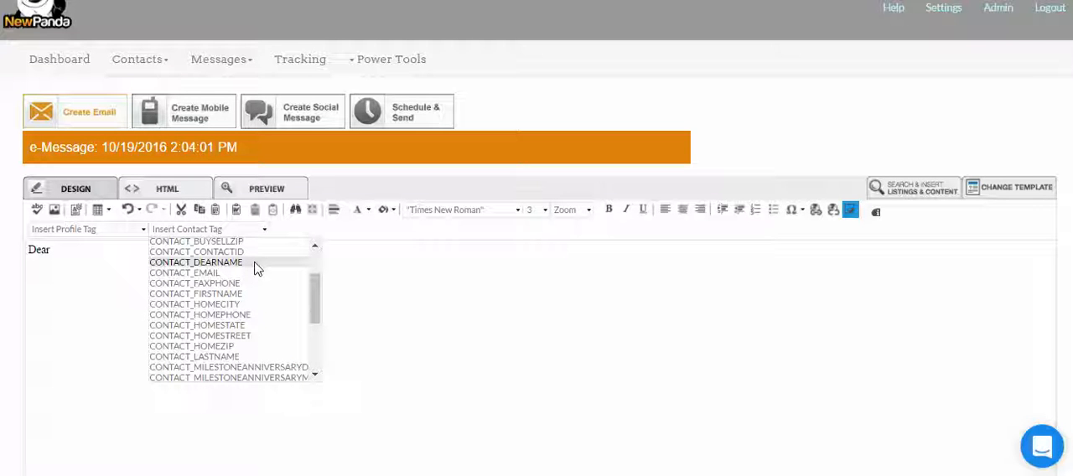
{"action": "left_click", "coordinate": [316, 248]}
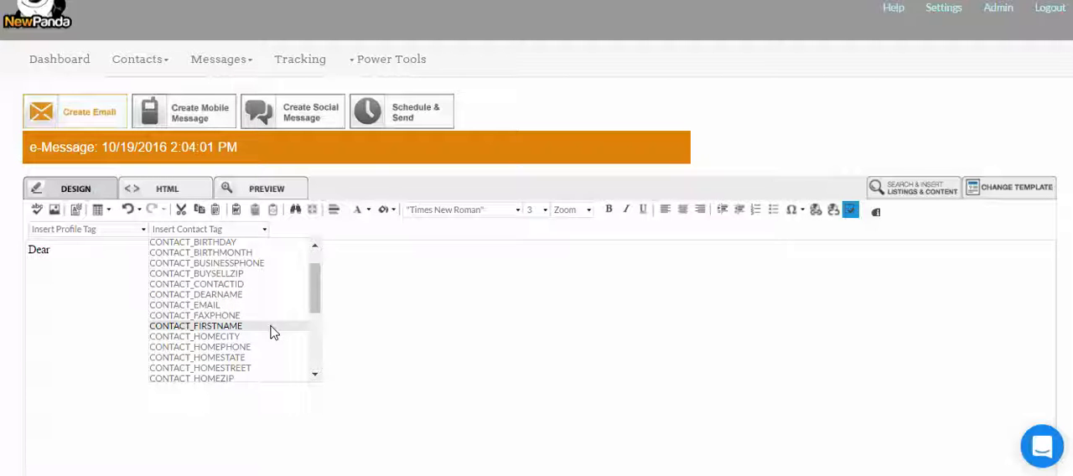
{"action": "left_click", "coordinate": [265, 293]}
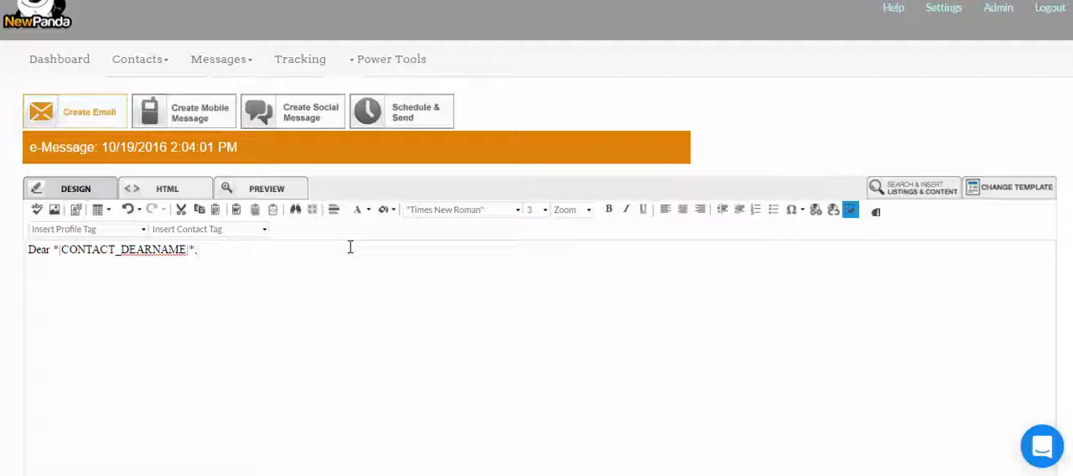
{"action": "type", "text": ","}
Add the placeholder body line "asdlgkjaskldg dsjgdakja asd;ladklfah a'j akla akja" below the greeting.
{"action": "key", "text": "Return"}
{"action": "type", "text": "asdlgkjaskldg"}
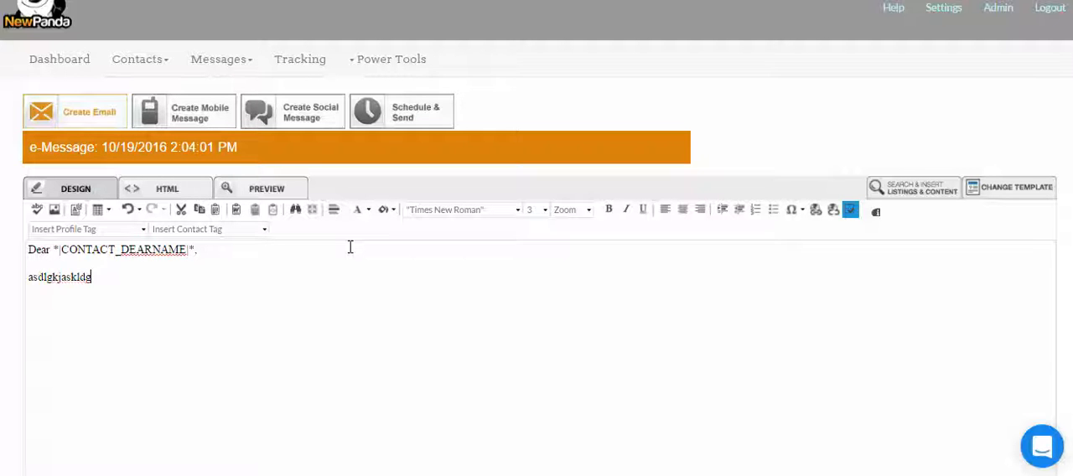
{"action": "type", "text": "  dsjgdakja  asd;ladklfah "}
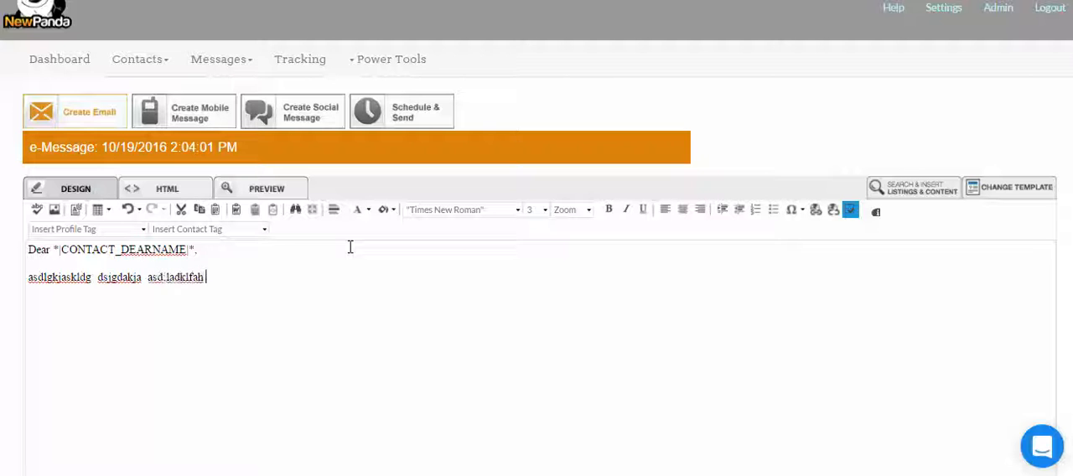
{"action": "type", "text": "a'j akla akja"}
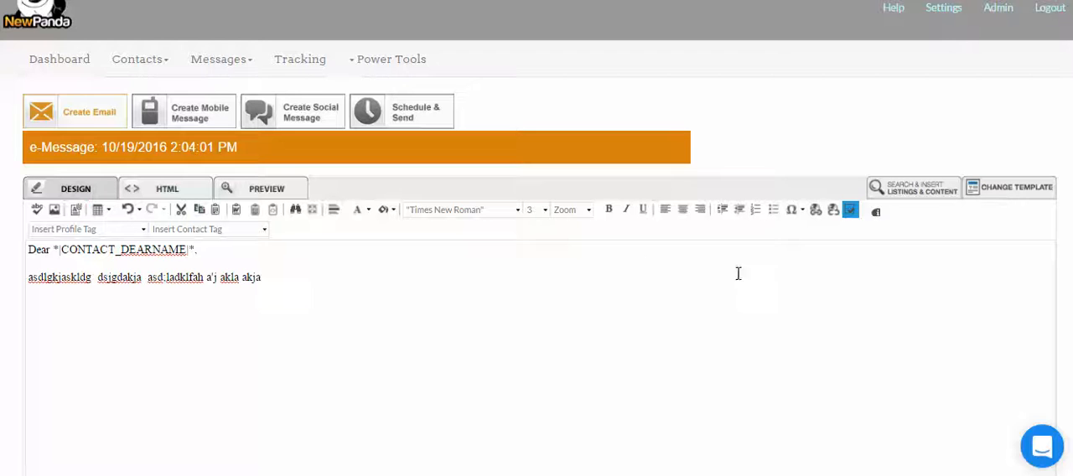
Add the closing "Sincerely," in a new paragraph with the sender's full name on the line beneath it.
{"action": "key", "text": "Return"}
{"action": "type", "text": "Sincerely,"}
{"action": "key", "text": "shift+Return"}
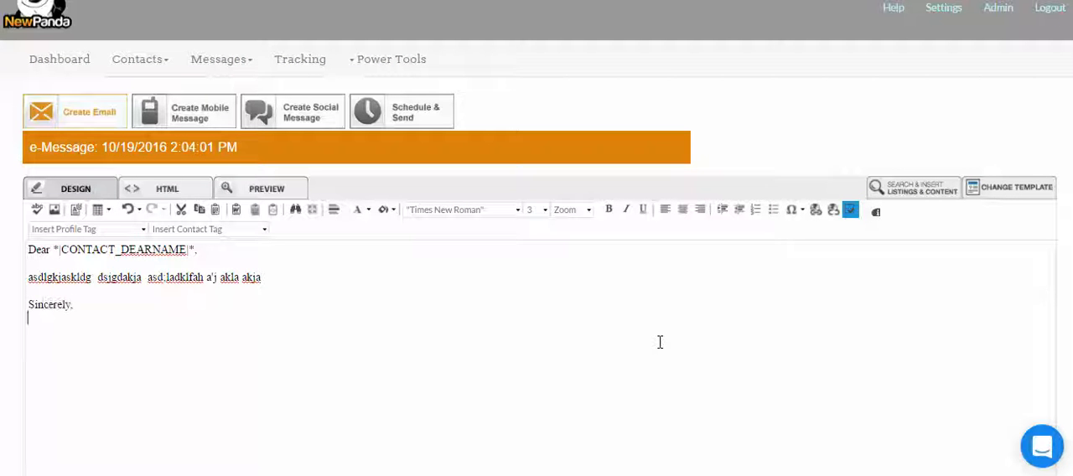
{"action": "type", "text": "Mary Smith"}
{"action": "key", "text": "shift+Return"}
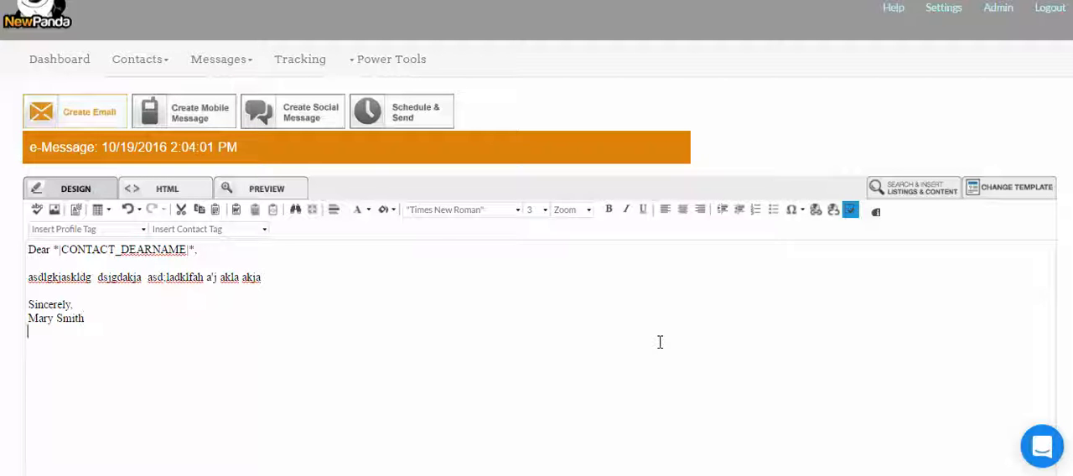
Insert the USER_CARDBLOCKLEFT profile tag below the sender's name.
{"action": "left_click", "coordinate": [37, 237]}
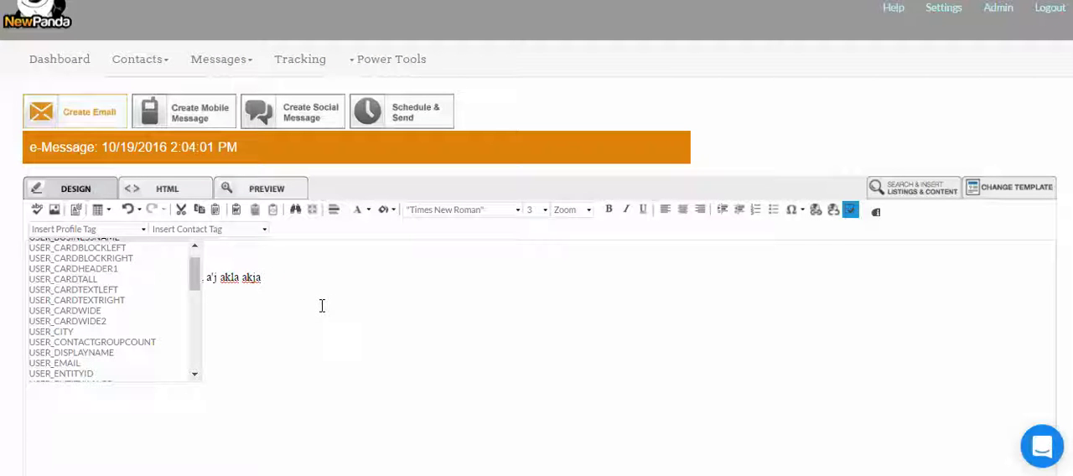
{"action": "scroll", "coordinate": [196, 281], "scroll_direction": "up", "scroll_amount": 1}
{"action": "scroll", "coordinate": [195, 280], "scroll_direction": "up", "scroll_amount": 1}
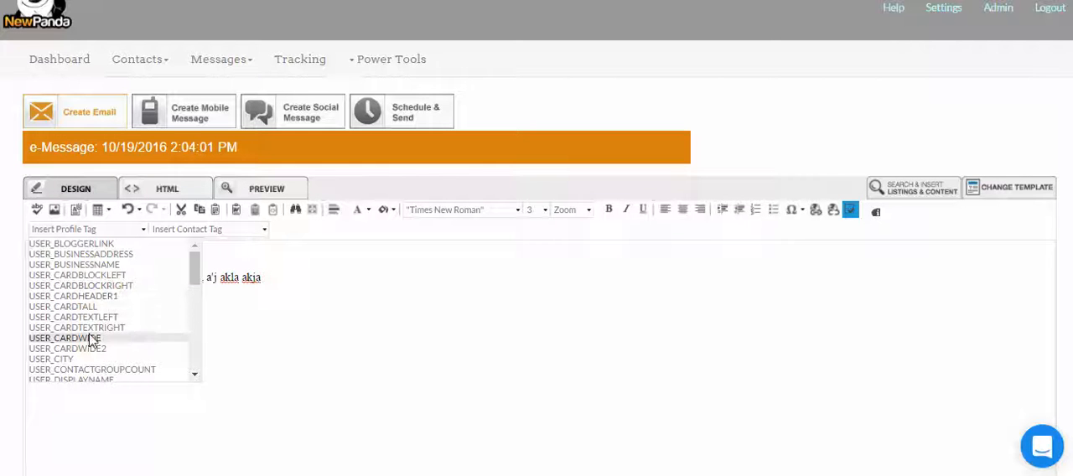
{"action": "left_click", "coordinate": [119, 279]}
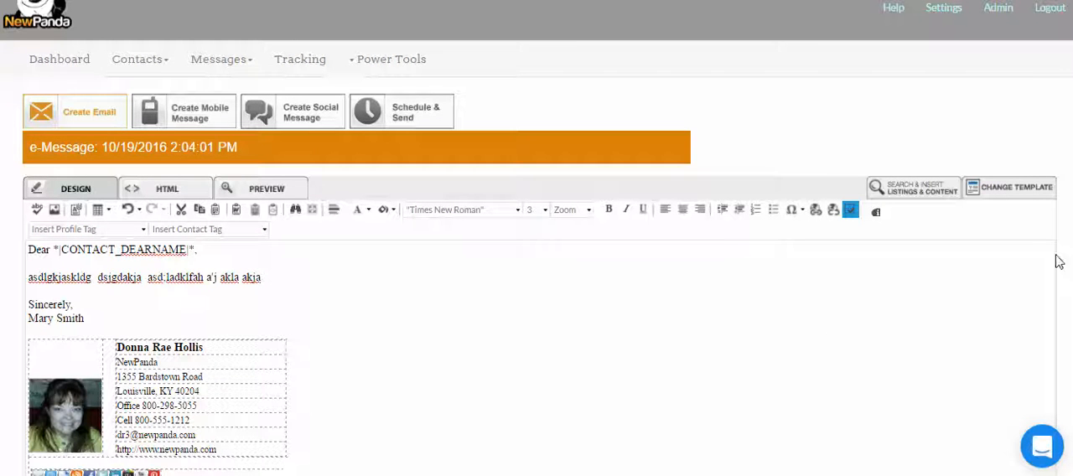
{"action": "scroll", "coordinate": [1061, 262], "scroll_direction": "down", "scroll_amount": 1}
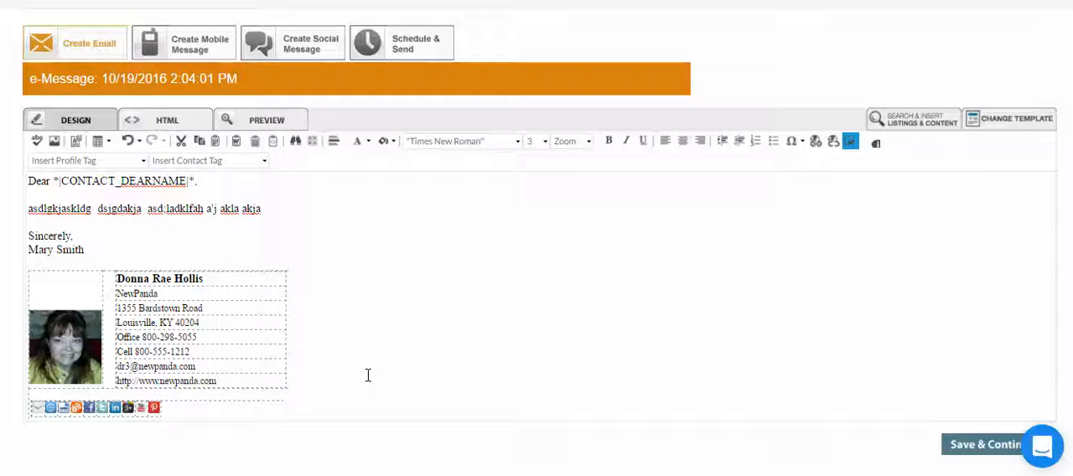
Insert the USER_CARDTALL profile tag on a new line beneath the first contact card.
{"action": "key", "text": "Return"}
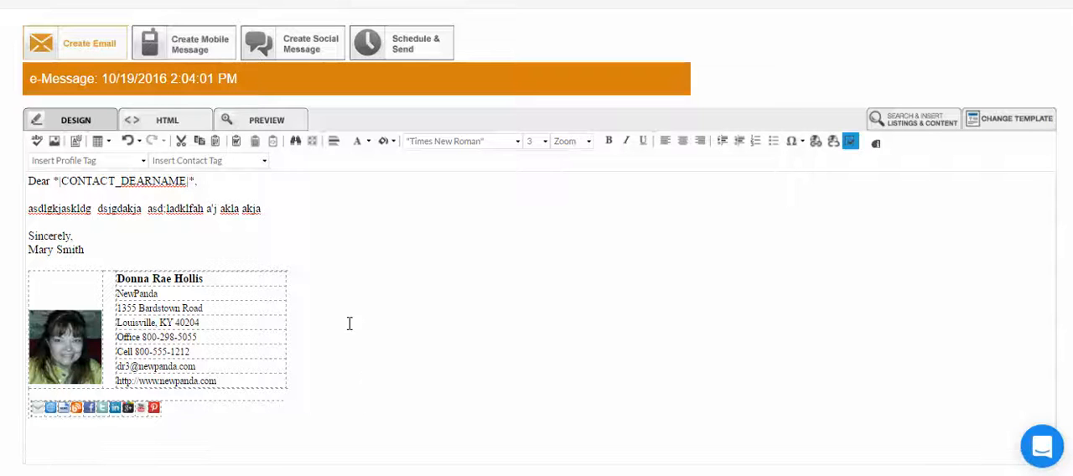
{"action": "left_click", "coordinate": [144, 163]}
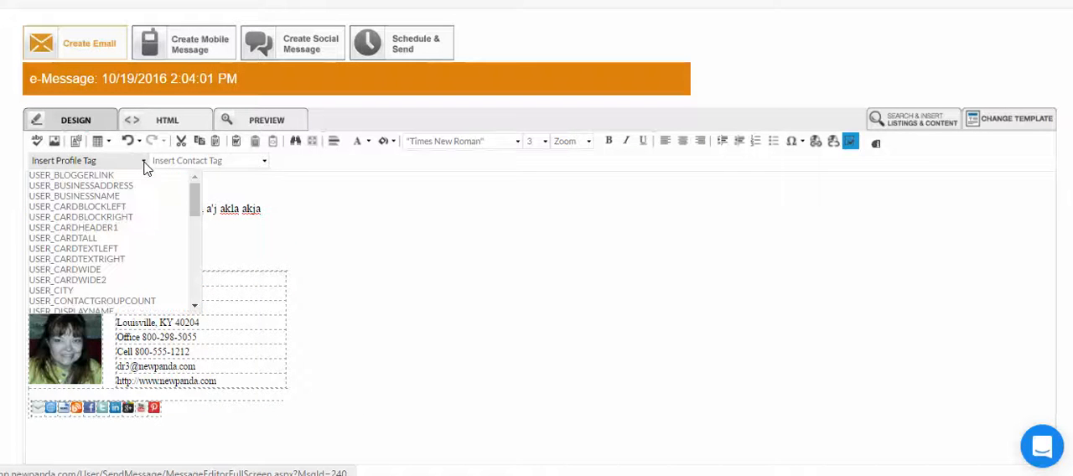
{"action": "left_click", "coordinate": [132, 238]}
{"action": "scroll", "coordinate": [537, 251], "scroll_direction": "down", "scroll_amount": 3}
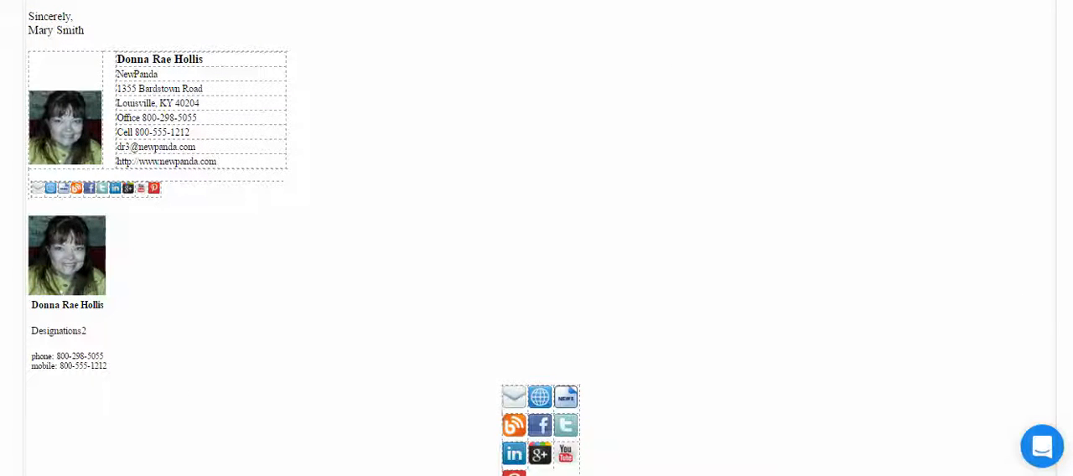
{"action": "scroll", "coordinate": [1058, 402], "scroll_direction": "down", "scroll_amount": 3}
{"action": "scroll", "coordinate": [1047, 309], "scroll_direction": "up", "scroll_amount": 6}
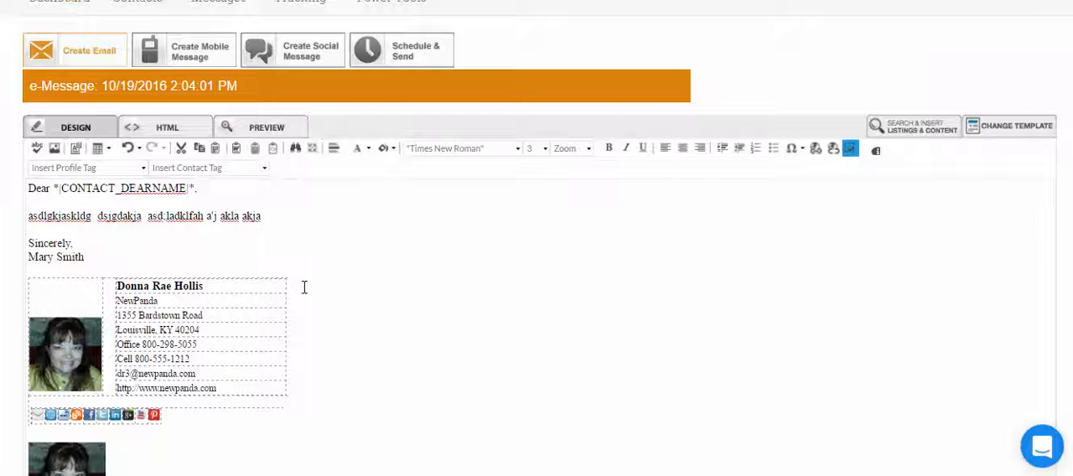
Preview the email's message contents and close the preview.
{"action": "left_click", "coordinate": [273, 132]}
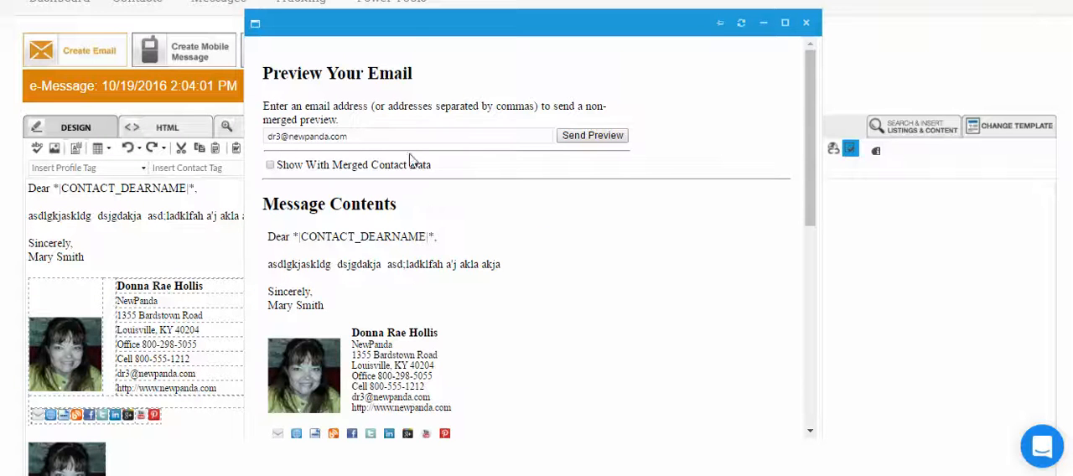
{"action": "left_click_drag", "start_coordinate": [810, 194], "coordinate": [806, 164]}
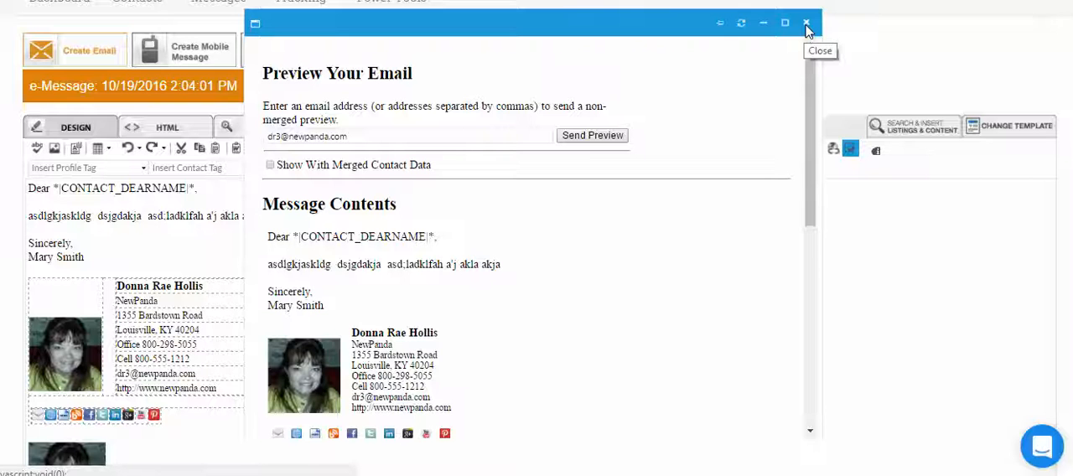
{"action": "left_click", "coordinate": [807, 24]}
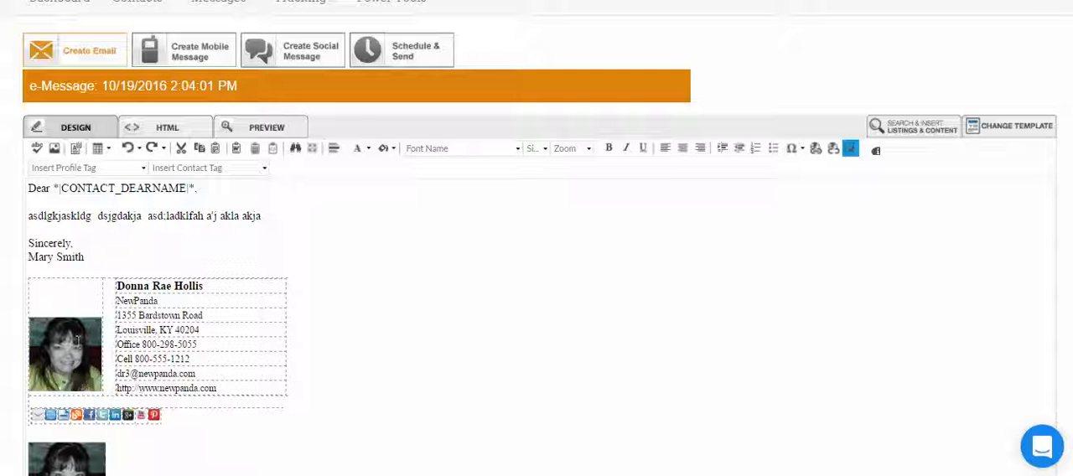
Examine the contact tag in the greeting and the two profile cards below the signature.
{"action": "left_click_drag", "start_coordinate": [228, 189], "coordinate": [52, 193]}
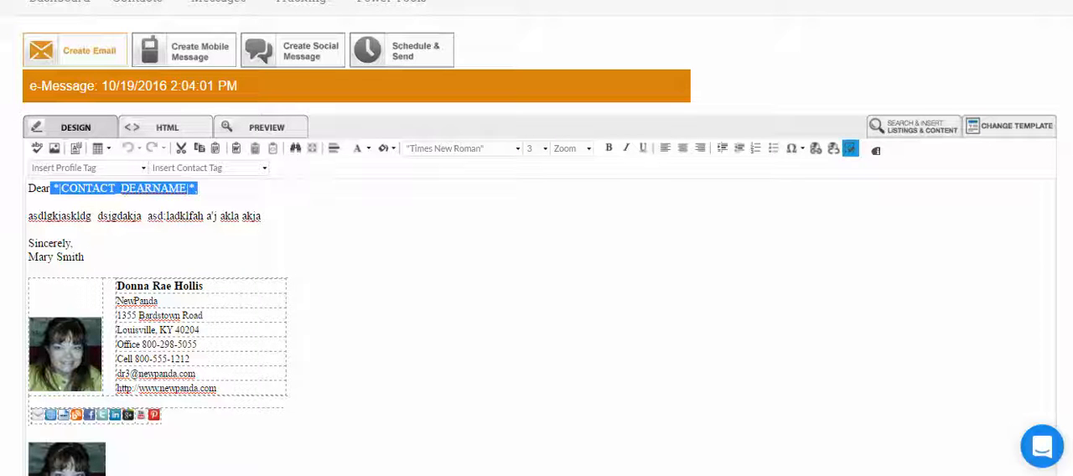
{"action": "left_click", "coordinate": [446, 474]}
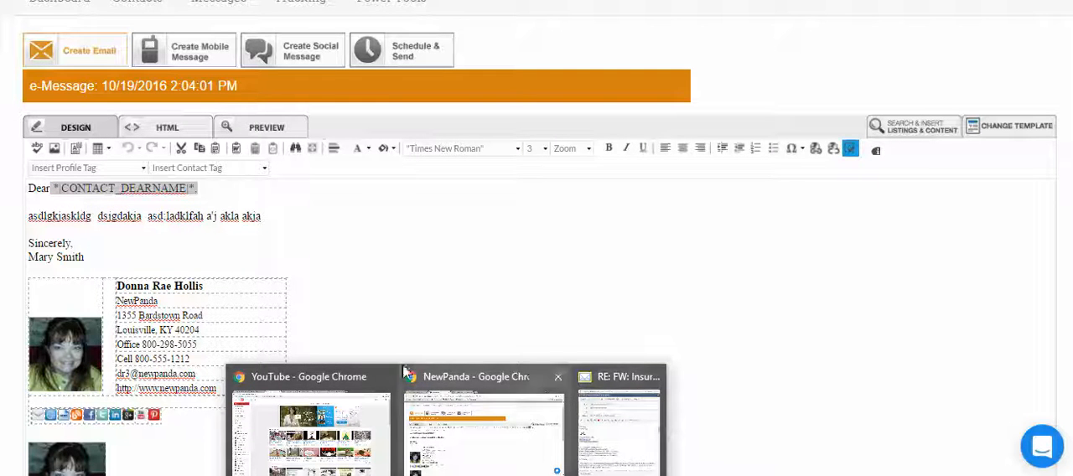
{"action": "left_click", "coordinate": [118, 192]}
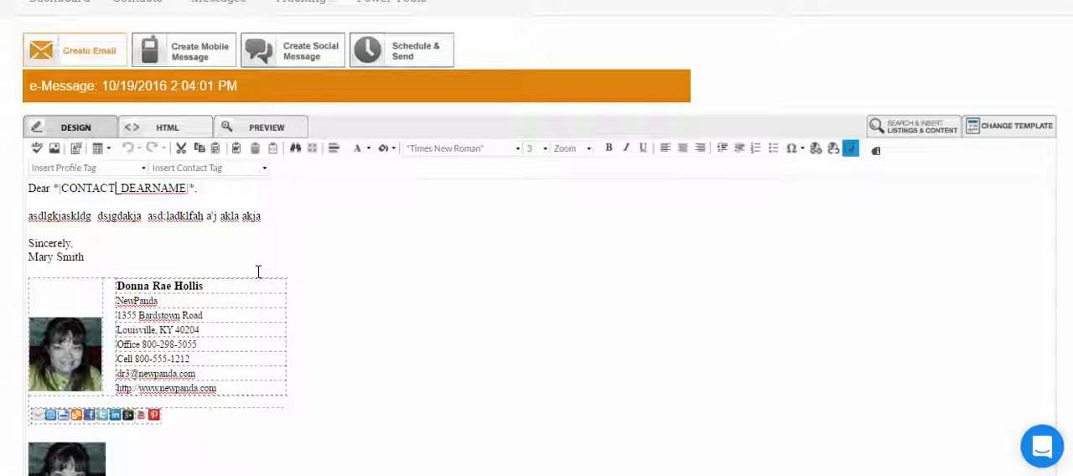
{"action": "left_click", "coordinate": [215, 187]}
{"action": "left_click_drag", "start_coordinate": [215, 186], "coordinate": [54, 189]}
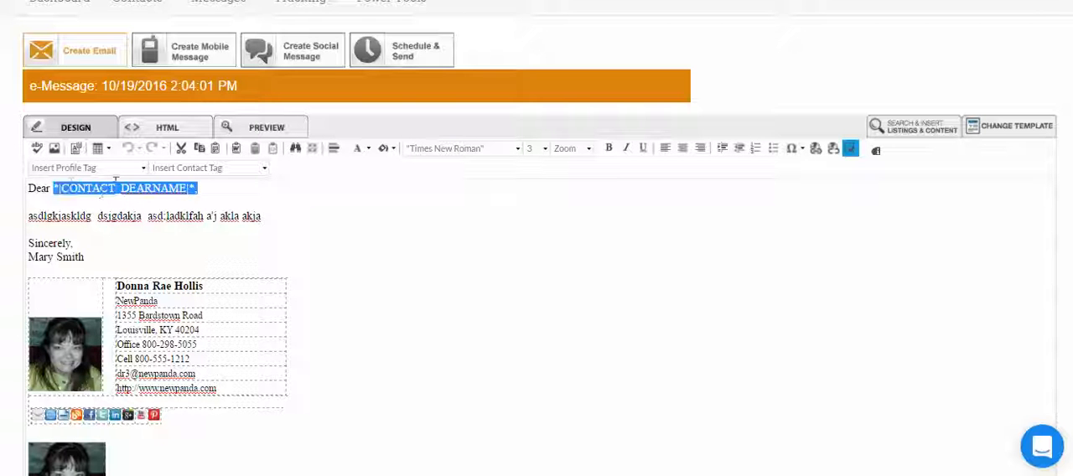
{"action": "left_click", "coordinate": [136, 190]}
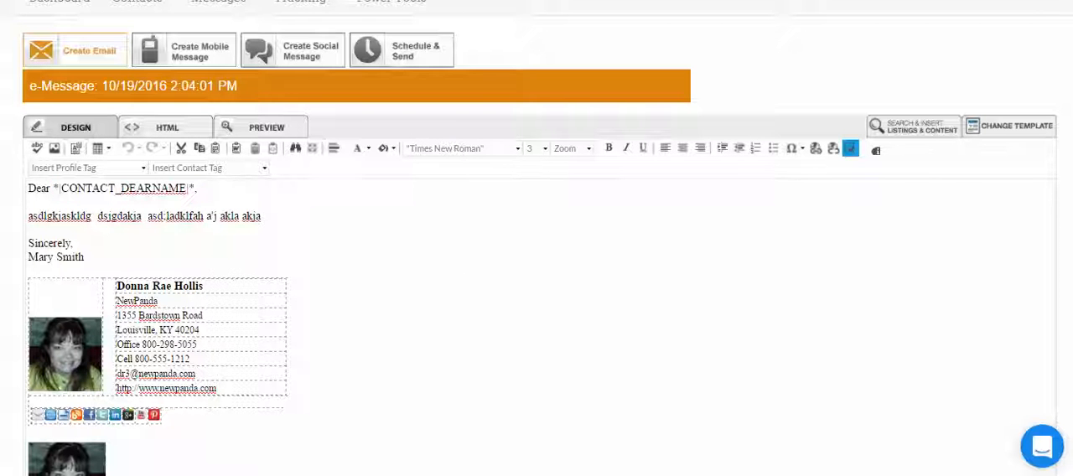
{"action": "scroll", "coordinate": [224, 277], "scroll_direction": "down", "scroll_amount": 2}
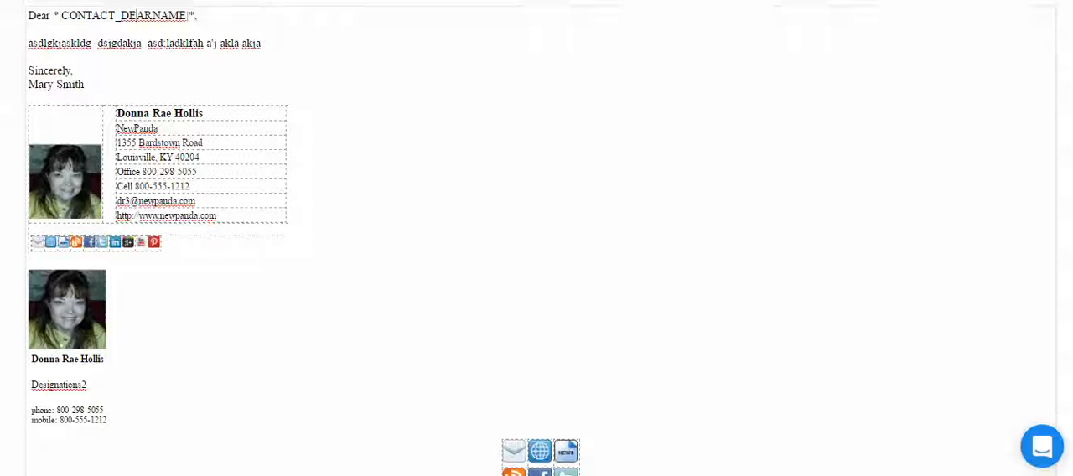
{"action": "scroll", "coordinate": [196, 233], "scroll_direction": "up", "scroll_amount": 3}
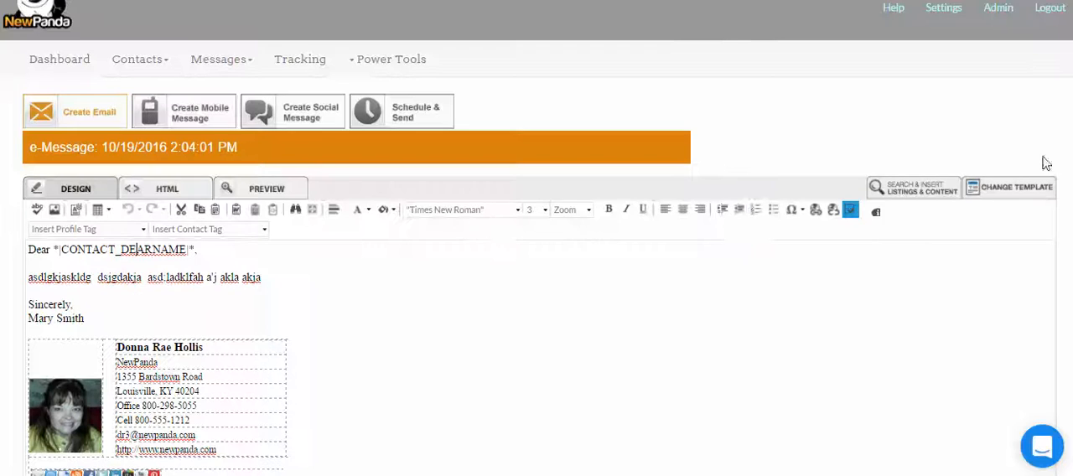